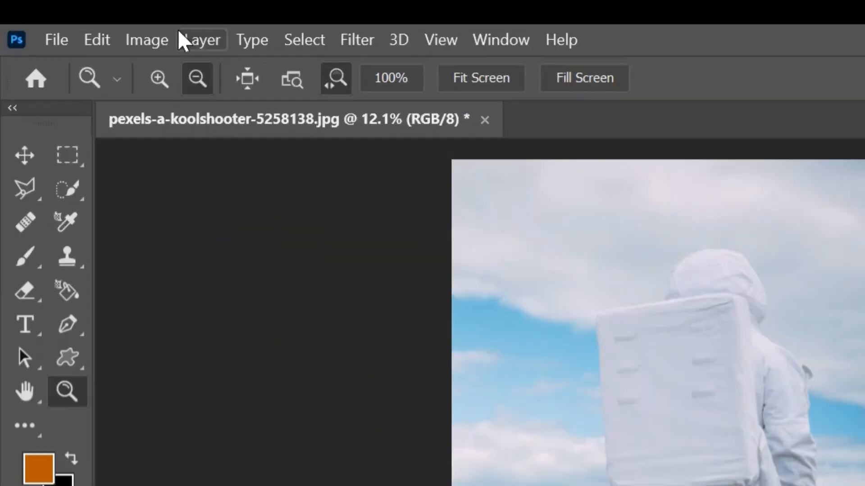
Add a Gradient Map adjustment layer above the astronaut photo with Soft Light blend mode and 30% opacity
{"action": "left_click", "coordinate": [107, 19]}
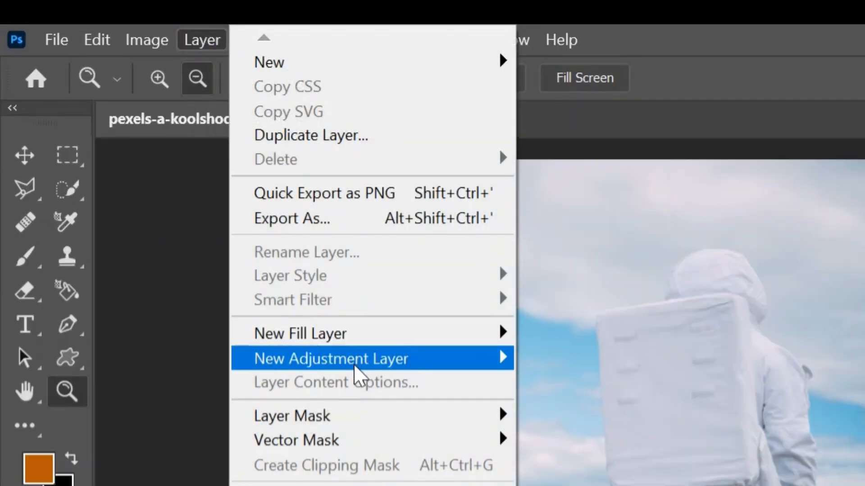
{"action": "mouse_move", "coordinate": [355, 366]}
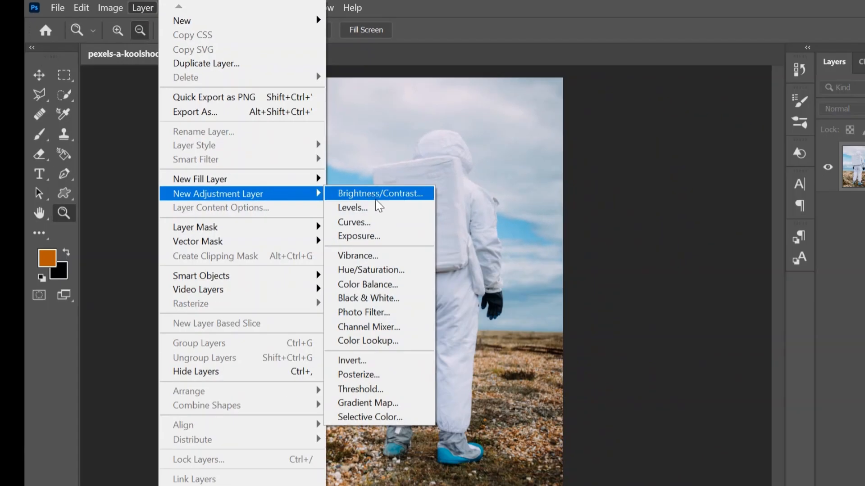
{"action": "left_click", "coordinate": [379, 403]}
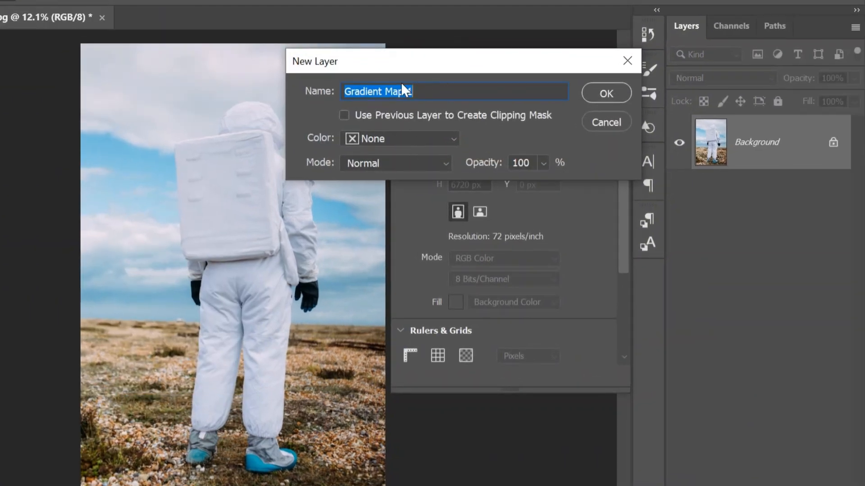
{"action": "left_click", "coordinate": [437, 166]}
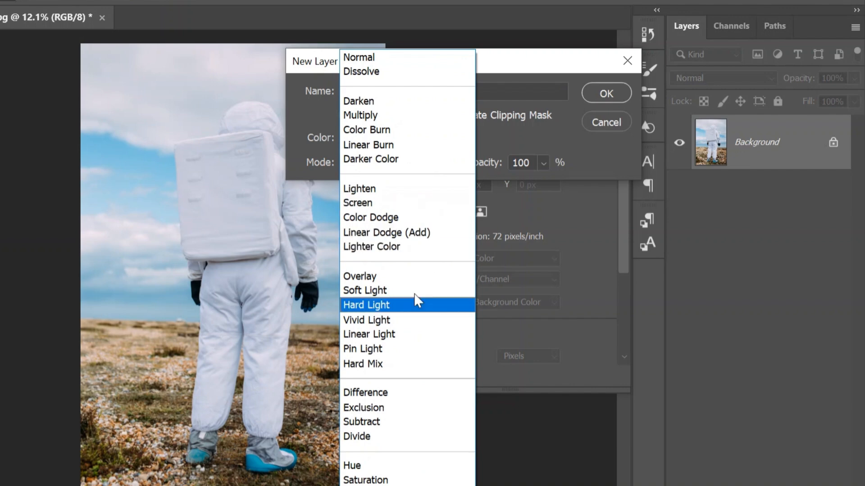
{"action": "left_click", "coordinate": [414, 291]}
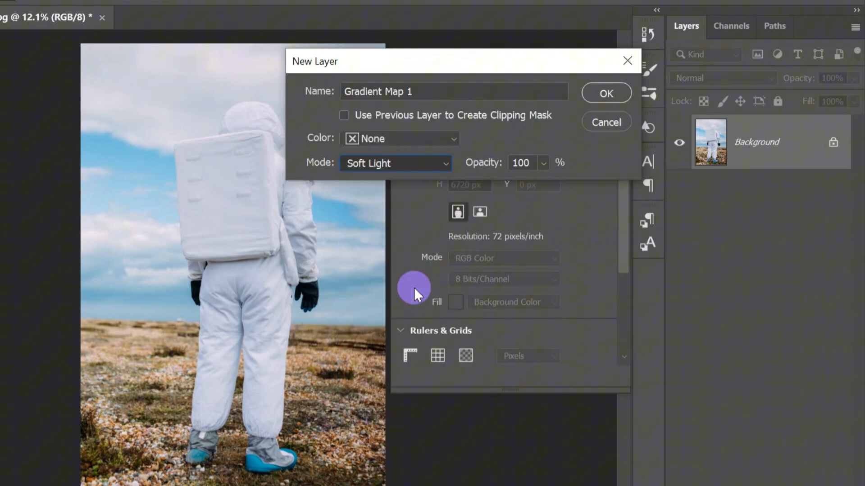
{"action": "left_click", "coordinate": [544, 163]}
{"action": "left_click_drag", "start_coordinate": [572, 184], "coordinate": [563, 185]}
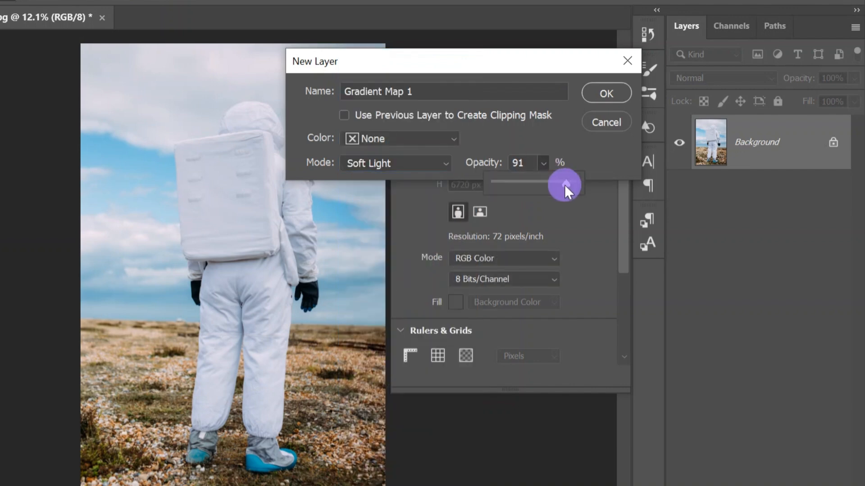
{"action": "left_click", "coordinate": [607, 90]}
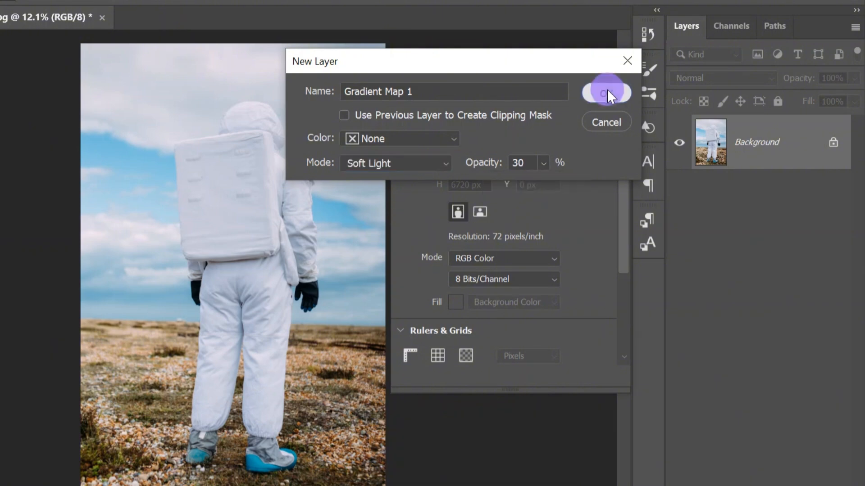
Change the gradient map's gradient type to Noise and set its roughness to 20%
{"action": "left_click", "coordinate": [501, 145]}
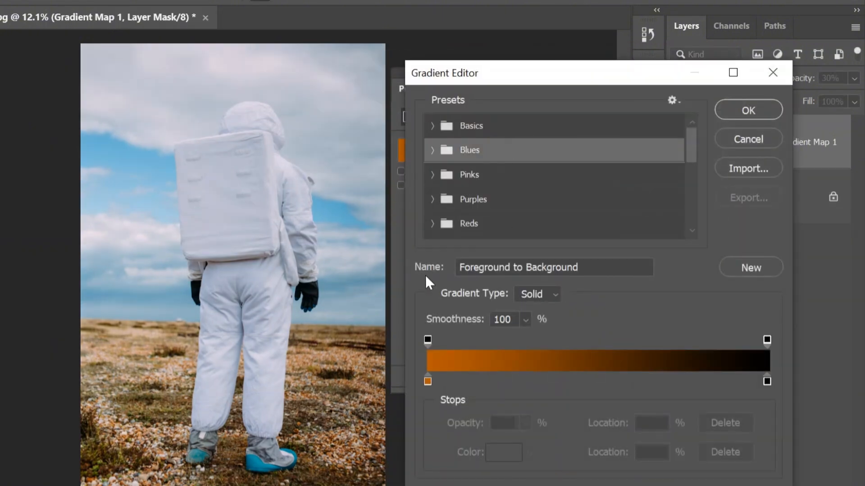
{"action": "left_click", "coordinate": [552, 291]}
{"action": "left_click", "coordinate": [547, 322]}
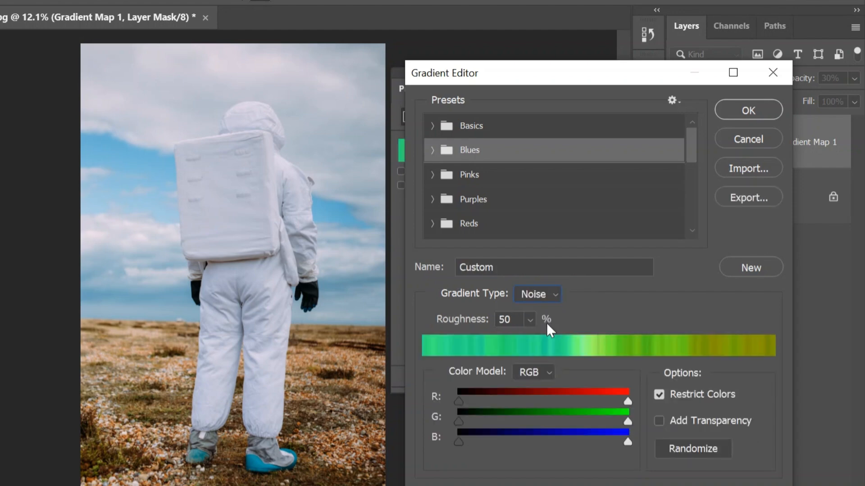
{"action": "left_click", "coordinate": [530, 317]}
{"action": "left_click_drag", "start_coordinate": [545, 341], "coordinate": [531, 341]}
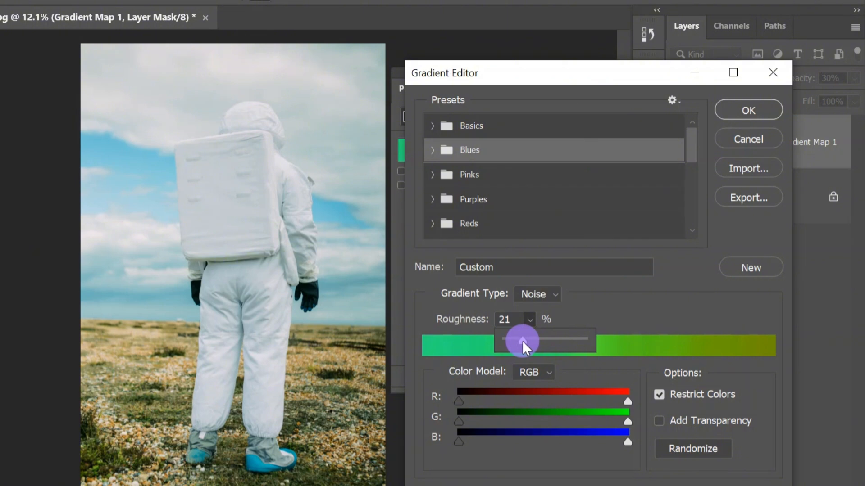
{"action": "left_click", "coordinate": [616, 308]}
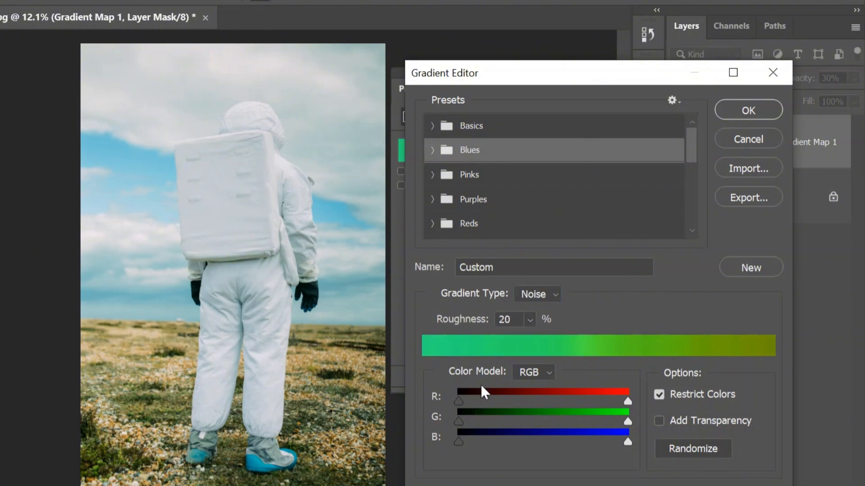
Randomize the noise gradient with Restrict Colors enabled until it blends from orange through green to blue, and accept it
{"action": "left_click", "coordinate": [658, 394]}
{"action": "left_click", "coordinate": [658, 394]}
{"action": "left_click", "coordinate": [693, 449]}
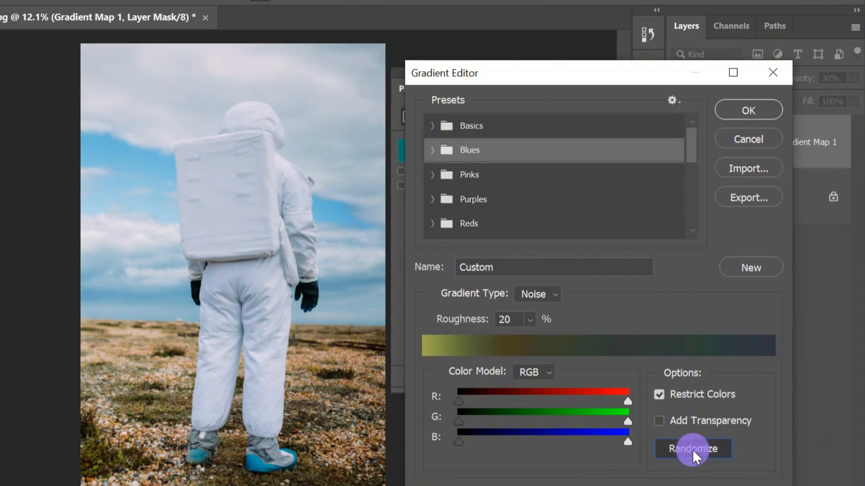
{"action": "left_click", "coordinate": [693, 450]}
{"action": "left_click", "coordinate": [693, 450]}
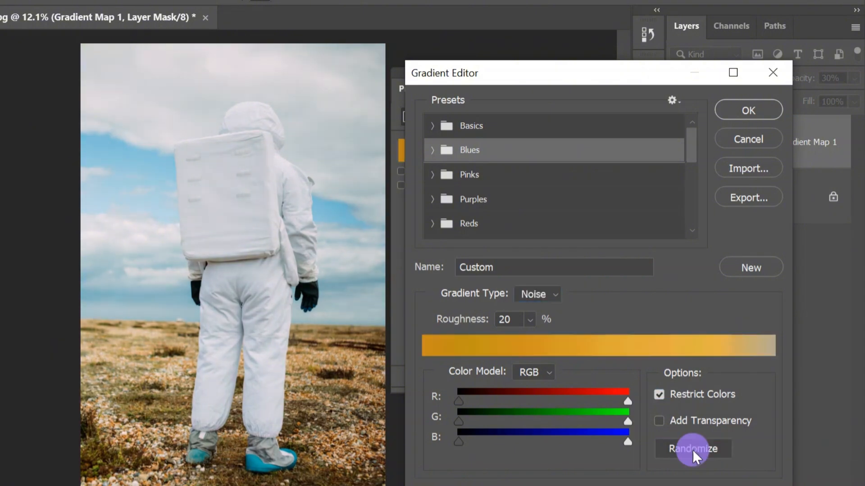
{"action": "left_click", "coordinate": [692, 449]}
{"action": "left_click", "coordinate": [692, 449]}
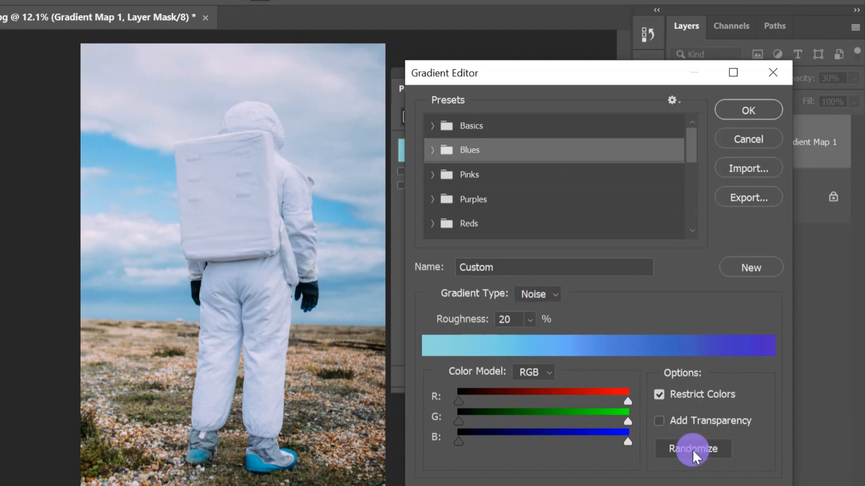
{"action": "left_click", "coordinate": [693, 449]}
{"action": "left_click", "coordinate": [693, 449]}
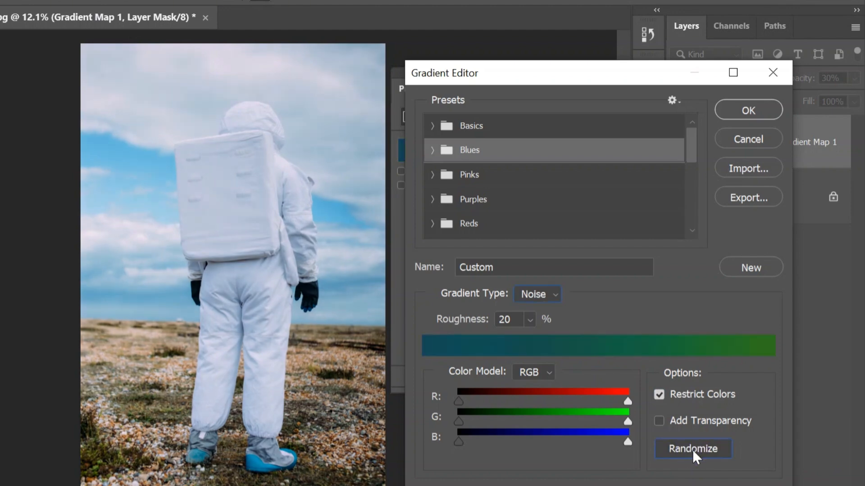
{"action": "left_click", "coordinate": [693, 449]}
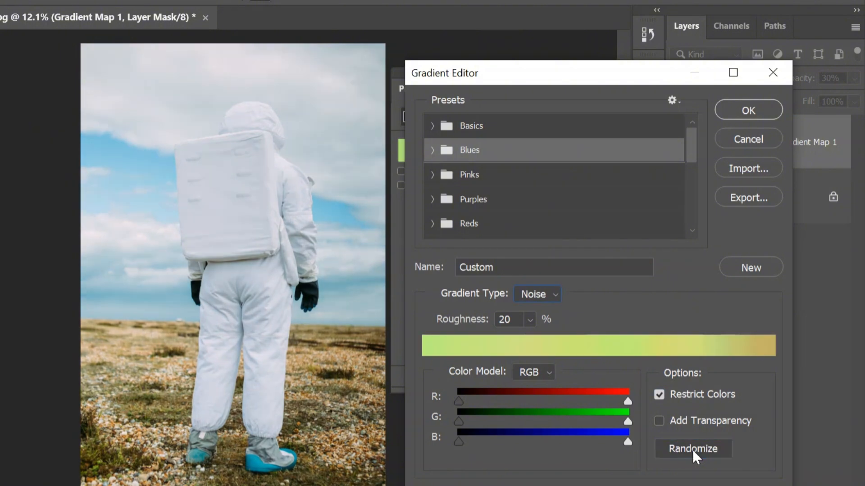
{"action": "left_click", "coordinate": [693, 450]}
{"action": "left_click", "coordinate": [692, 450]}
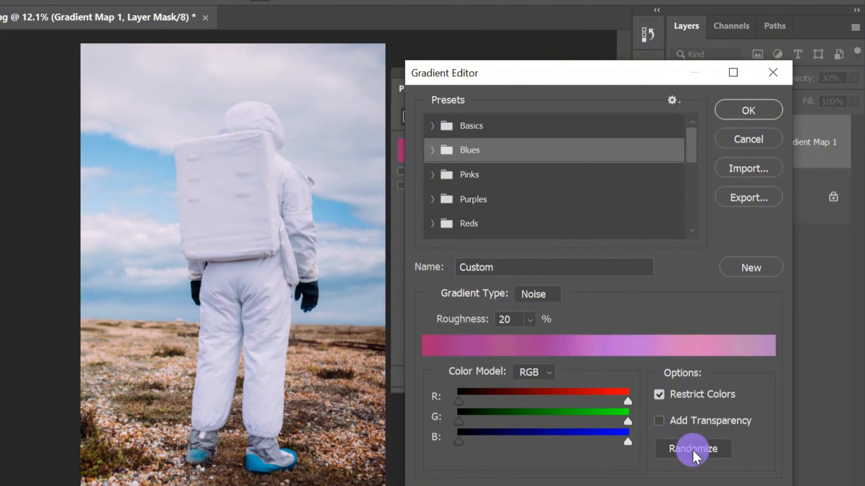
{"action": "left_click", "coordinate": [693, 449]}
{"action": "left_click", "coordinate": [693, 449]}
{"action": "left_click", "coordinate": [693, 450]}
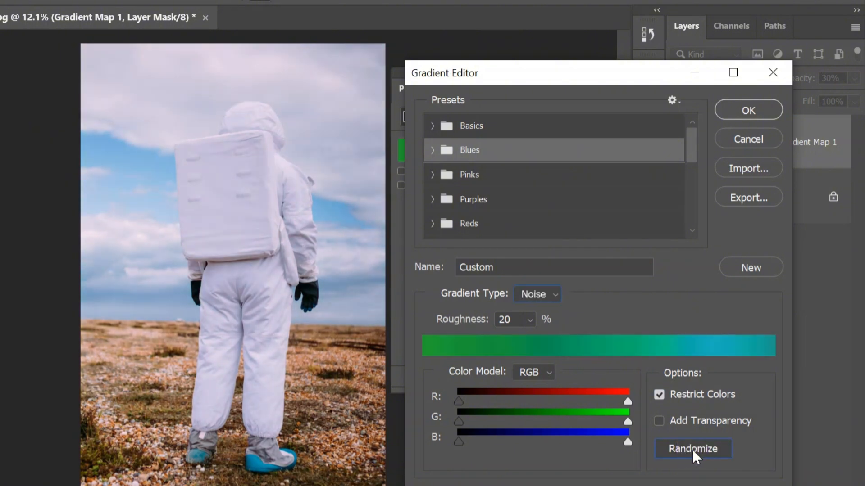
{"action": "left_click", "coordinate": [692, 450]}
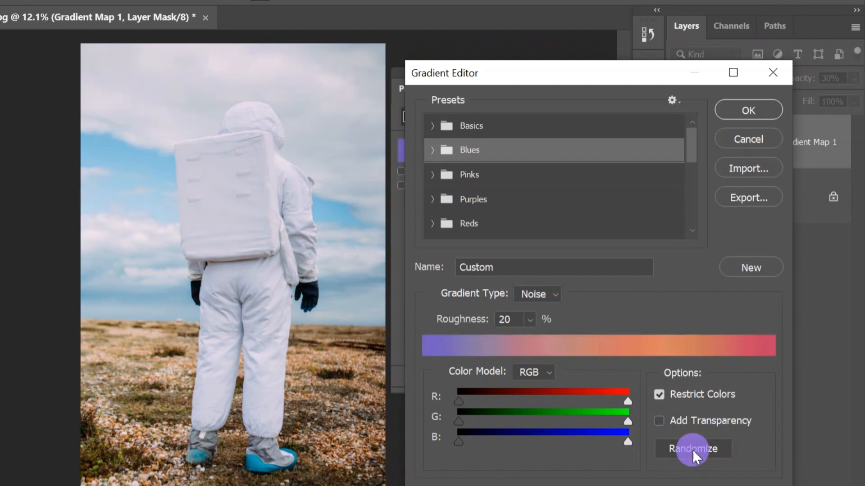
{"action": "left_click", "coordinate": [692, 449]}
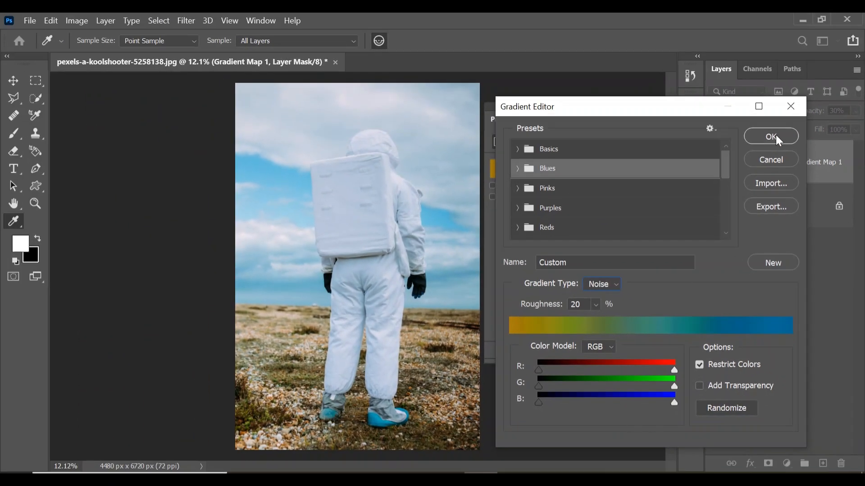
{"action": "left_click", "coordinate": [771, 136]}
{"action": "left_click", "coordinate": [671, 103]}
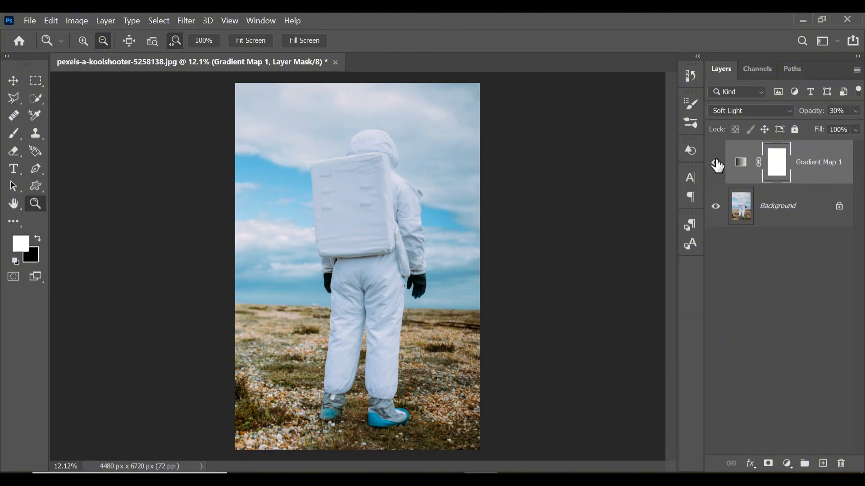
Compare the astronaut photo with and without the orange-to-blue gradient map, leaving the layer visible
{"action": "left_click", "coordinate": [715, 163]}
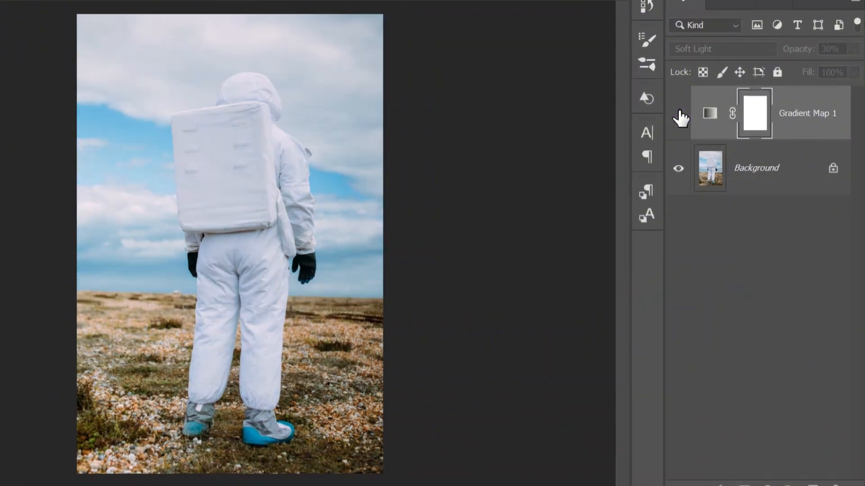
{"action": "left_click", "coordinate": [679, 116]}
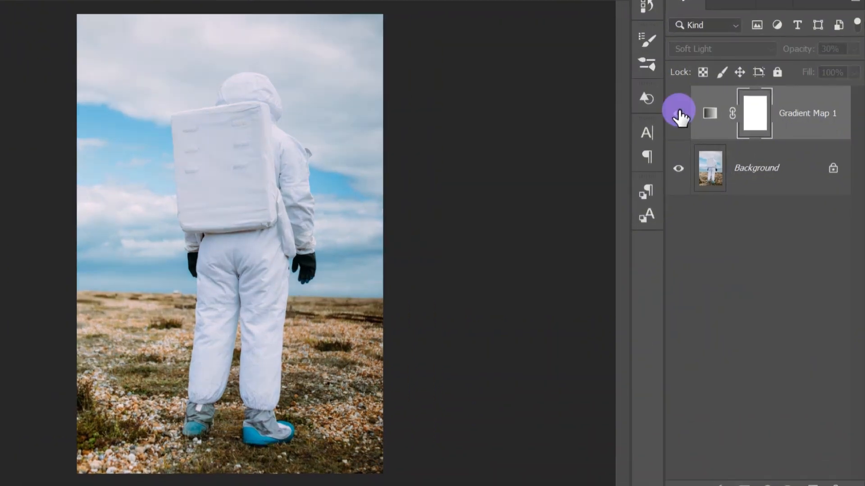
{"action": "left_click", "coordinate": [679, 116]}
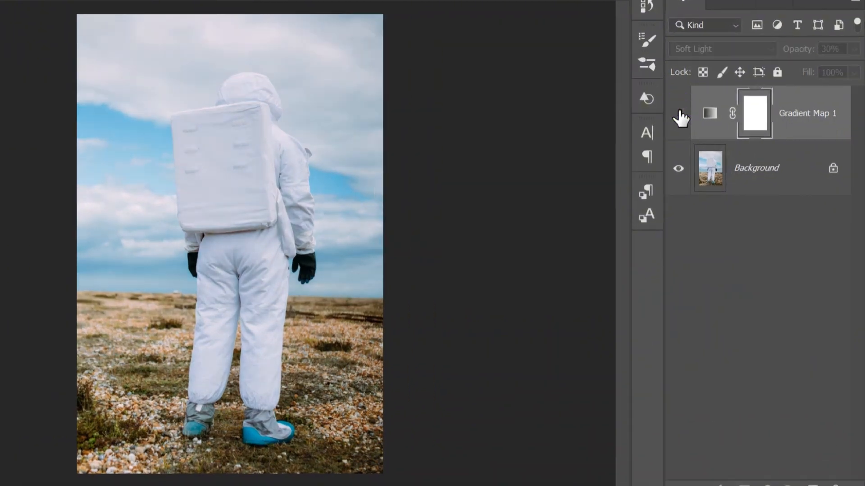
{"action": "left_click", "coordinate": [679, 117]}
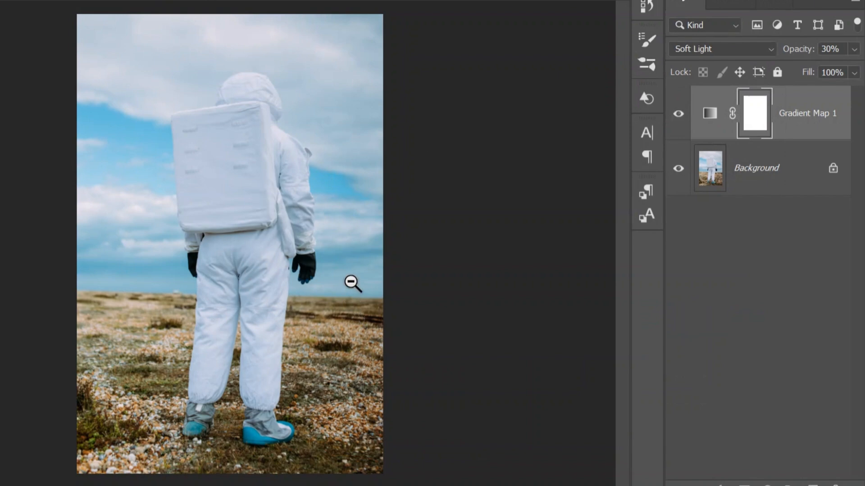
Reopen the gradient map's gradient and randomize it to a dark red to magenta blend, accepting the result
{"action": "left_click", "coordinate": [709, 113]}
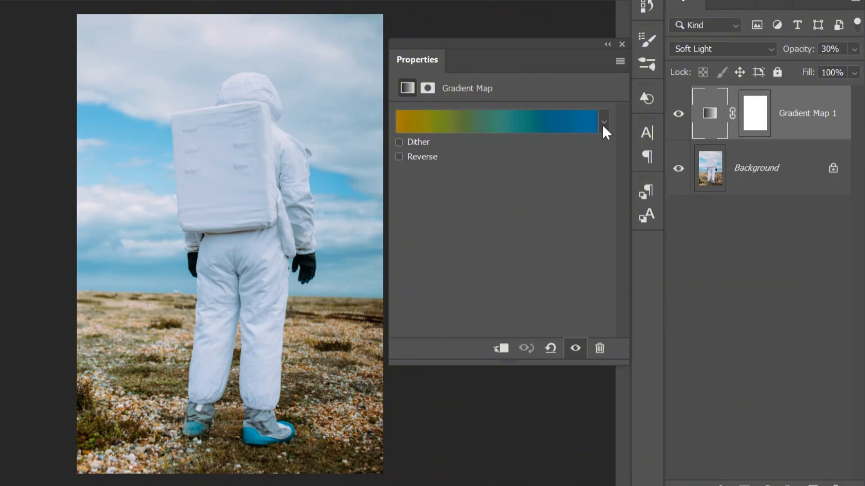
{"action": "left_click", "coordinate": [485, 118]}
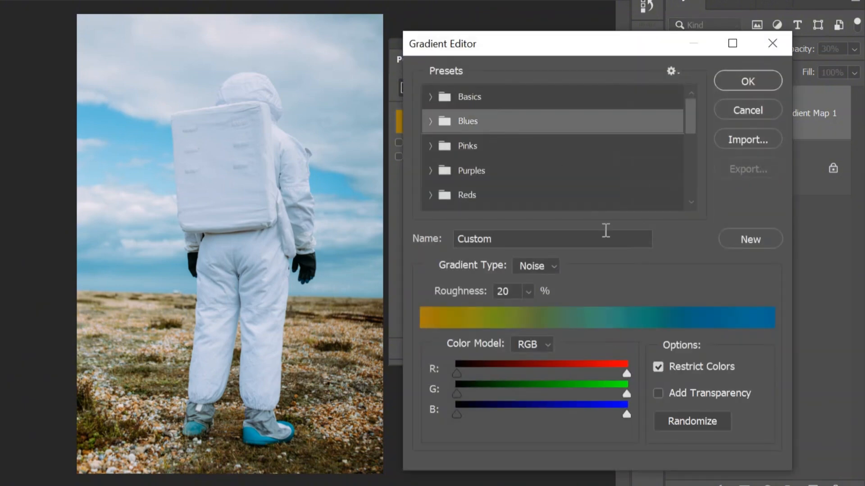
{"action": "left_click", "coordinate": [687, 420]}
{"action": "left_click", "coordinate": [686, 421]}
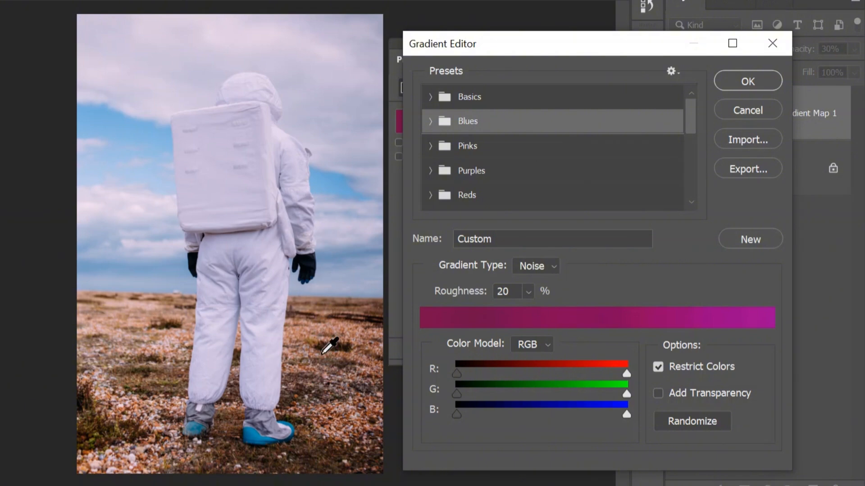
{"action": "left_click", "coordinate": [748, 82]}
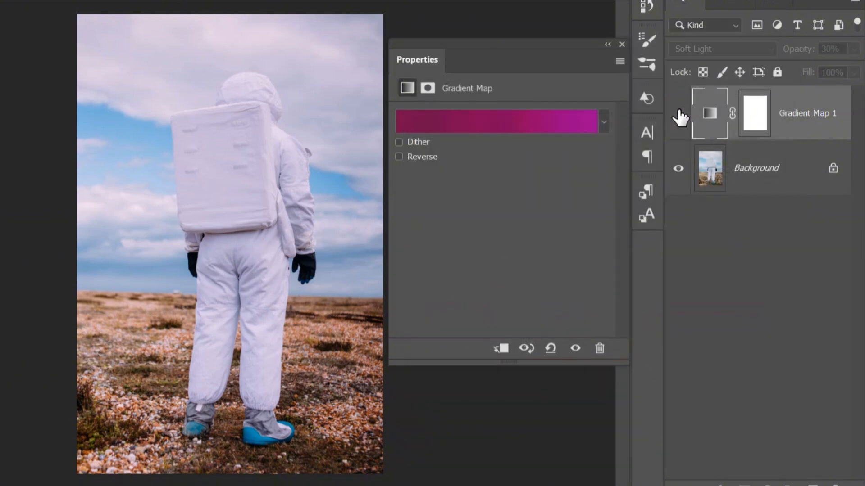
Compare the photo before and after the magenta gradient map by toggling the layer's visibility, and close its properties
{"action": "left_click", "coordinate": [678, 114]}
{"action": "left_click", "coordinate": [678, 114]}
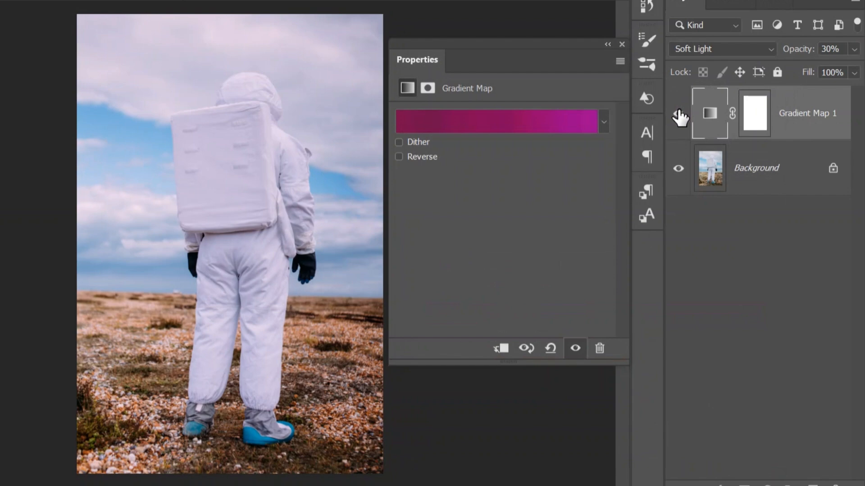
{"action": "left_click", "coordinate": [678, 114]}
{"action": "left_click", "coordinate": [677, 114]}
{"action": "left_click", "coordinate": [622, 45]}
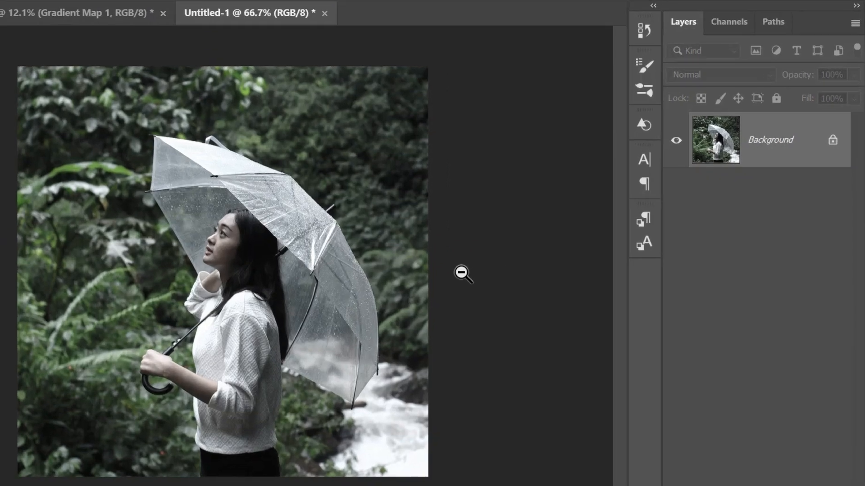
Duplicate the Background layer of the umbrella photo and open the Color Mixer in the Camera Raw Filter for the copy
{"action": "key", "text": "ctrl+j"}
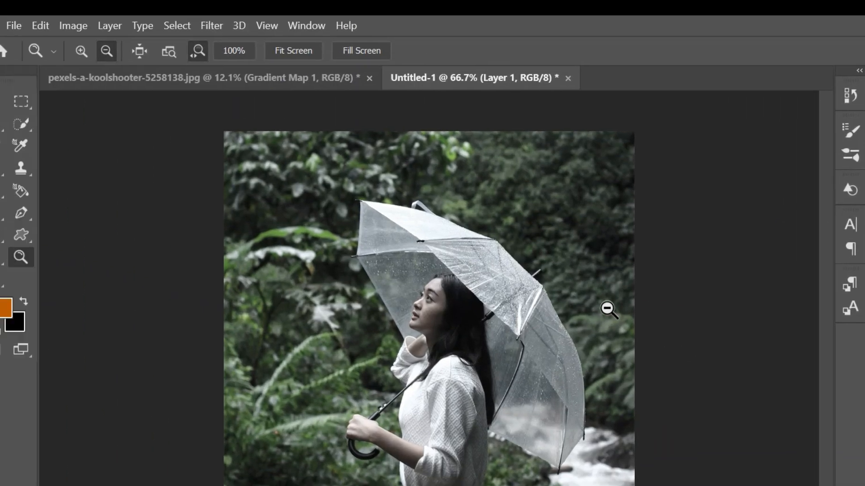
{"action": "left_click", "coordinate": [214, 26]}
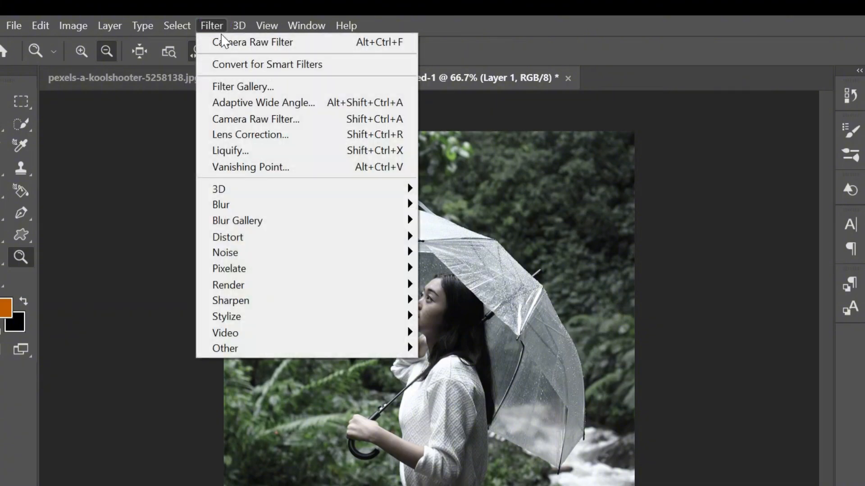
{"action": "left_click", "coordinate": [243, 119]}
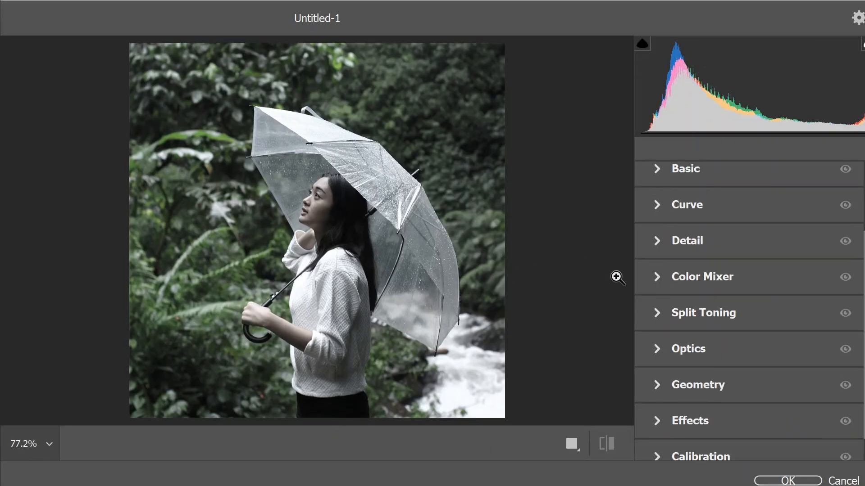
{"action": "left_click", "coordinate": [657, 276]}
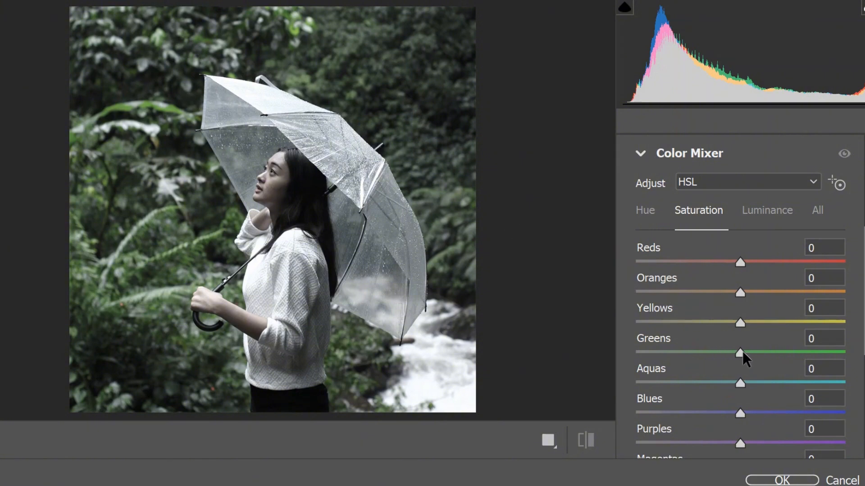
Set the Color Mixer saturation to +100 for Greens and Oranges and to +70 for Yellows and Reds
{"action": "left_click_drag", "start_coordinate": [741, 352], "coordinate": [861, 354]}
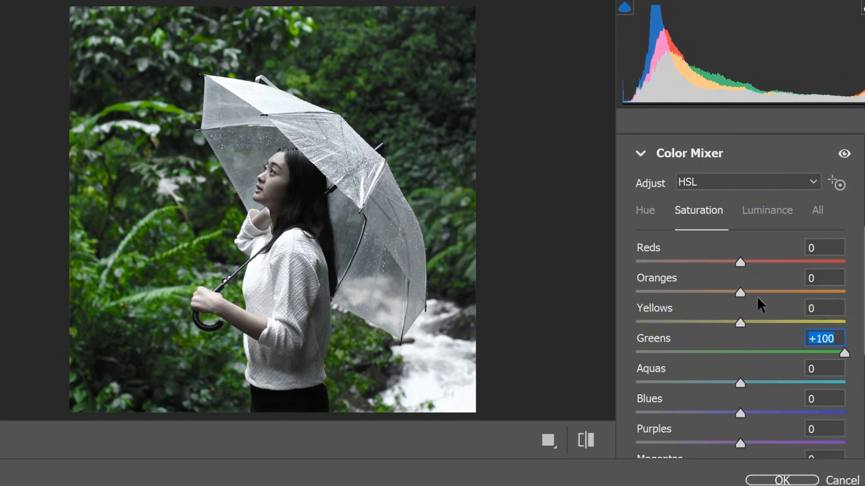
{"action": "left_click_drag", "start_coordinate": [739, 292], "coordinate": [863, 289]}
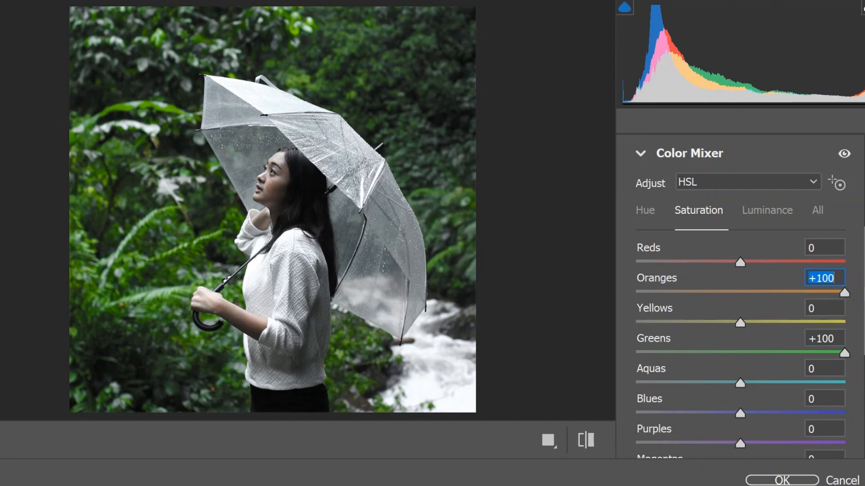
{"action": "left_click", "coordinate": [741, 321]}
{"action": "left_click_drag", "start_coordinate": [741, 322], "coordinate": [779, 320]}
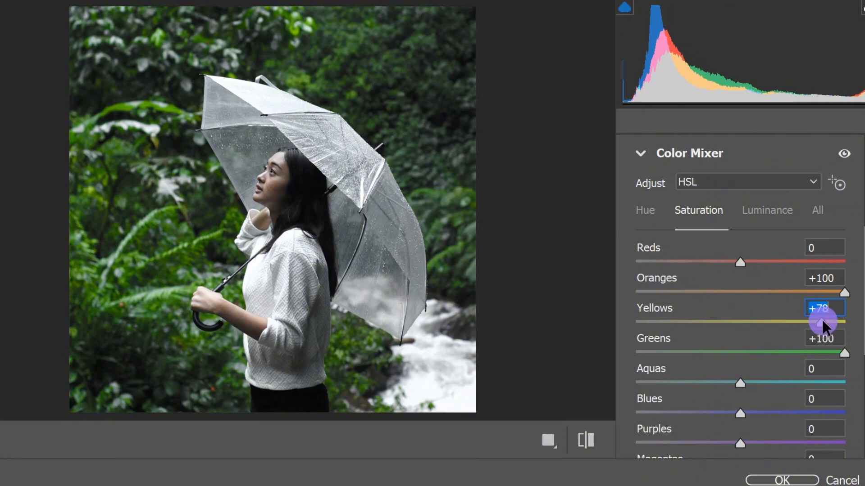
{"action": "left_click_drag", "start_coordinate": [818, 321], "coordinate": [814, 321]}
{"action": "left_click_drag", "start_coordinate": [740, 261], "coordinate": [840, 260]}
{"action": "left_click_drag", "start_coordinate": [756, 263], "coordinate": [815, 263]}
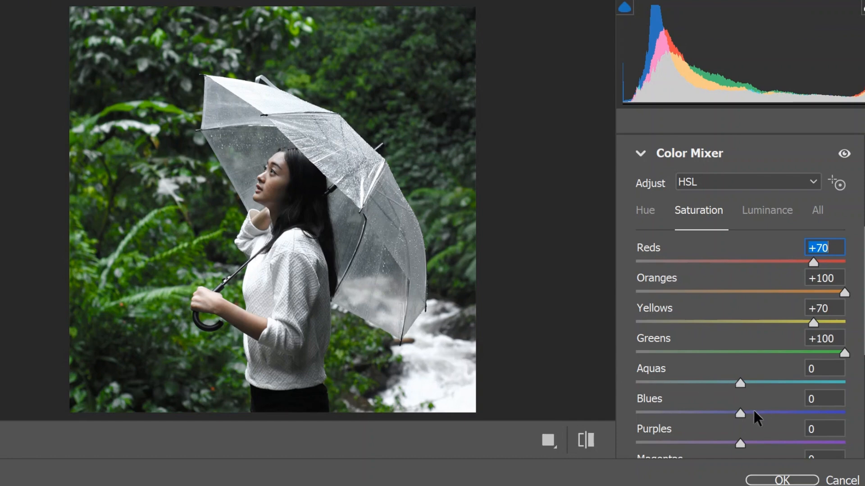
Set the saturation of Blues to +90 and Aquas to +100, and apply the Camera Raw Filter
{"action": "left_click_drag", "start_coordinate": [742, 412], "coordinate": [849, 412]}
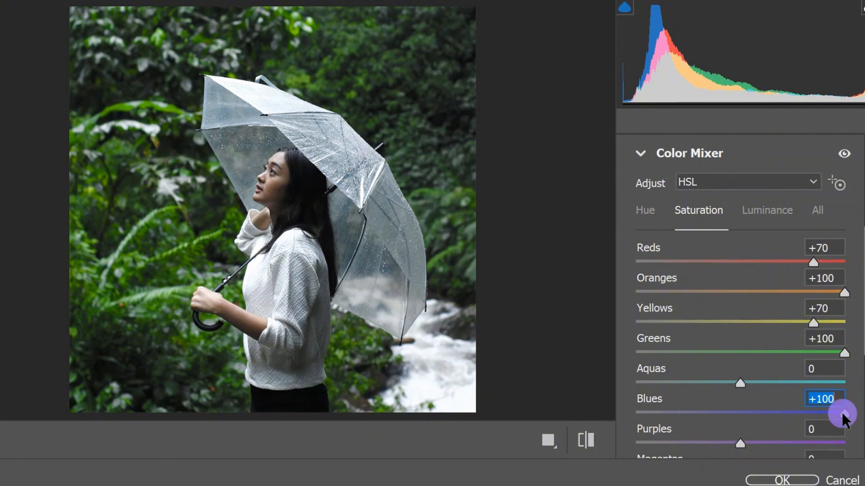
{"action": "left_click_drag", "start_coordinate": [833, 412], "coordinate": [831, 413]}
{"action": "left_click_drag", "start_coordinate": [740, 382], "coordinate": [861, 365]}
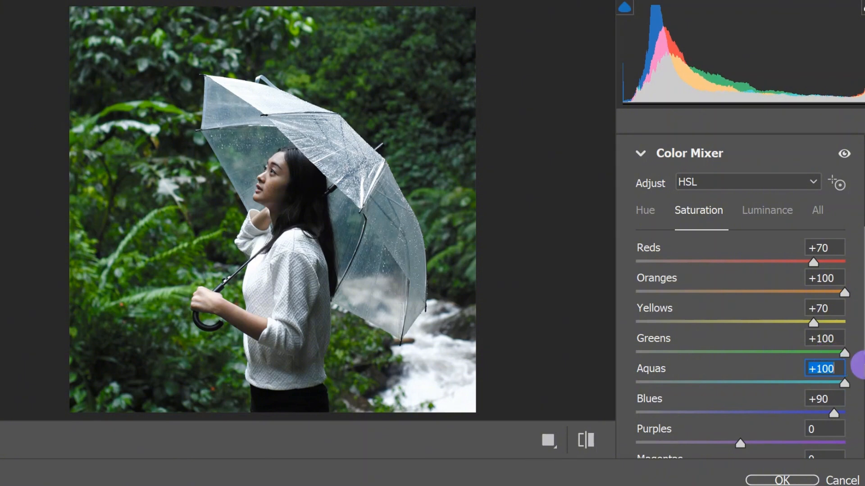
{"action": "scroll", "coordinate": [671, 367], "scroll_direction": "down", "scroll_amount": 3}
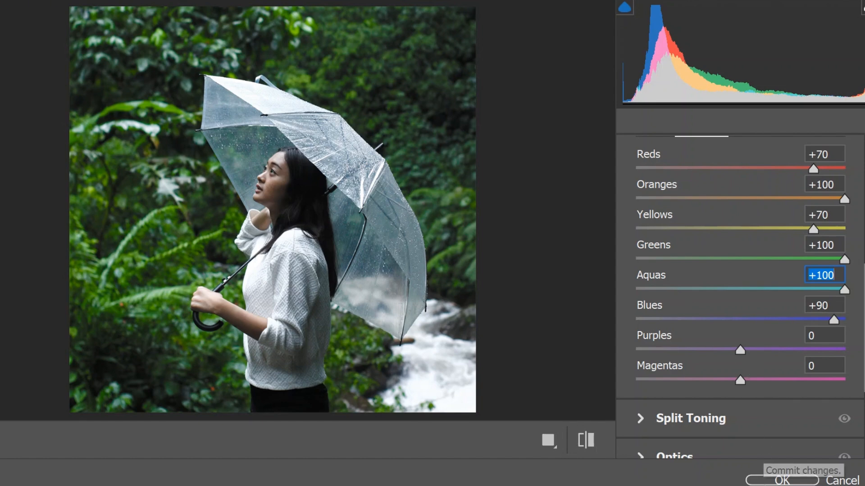
{"action": "left_click", "coordinate": [771, 481]}
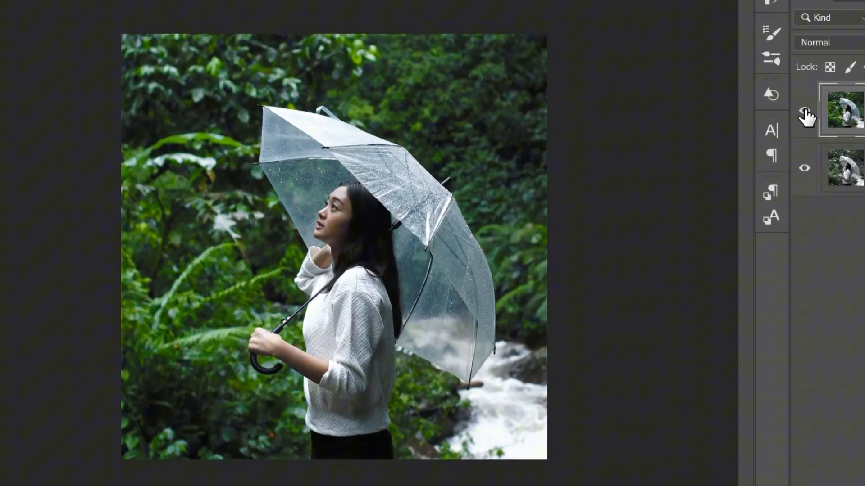
Compare the umbrella photo before and after the color grading by toggling the duplicated layer's visibility
{"action": "left_click", "coordinate": [716, 162]}
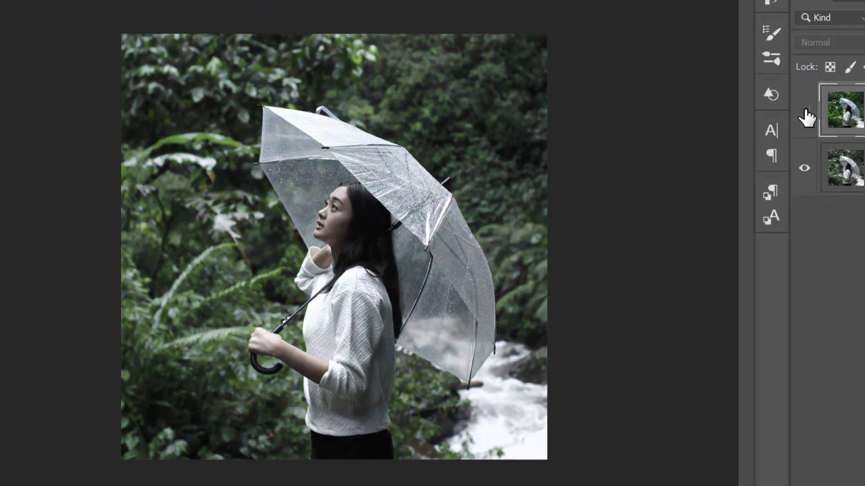
{"action": "left_click", "coordinate": [806, 114]}
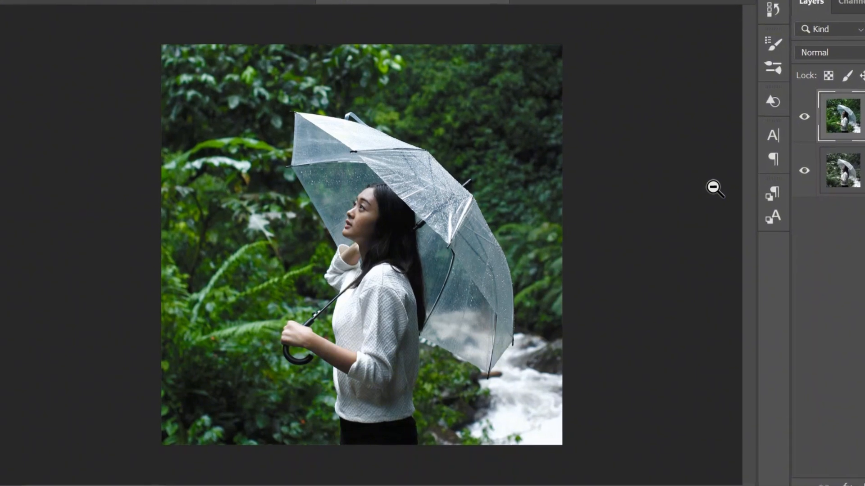
{"action": "left_click", "coordinate": [814, 112]}
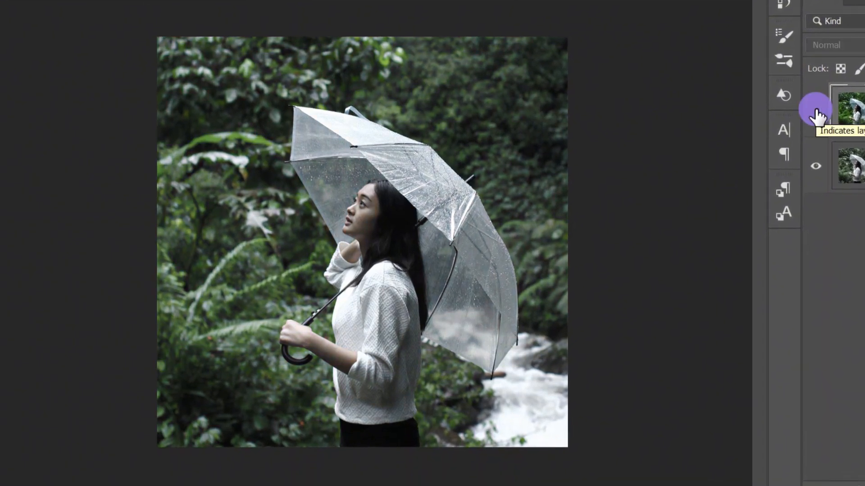
{"action": "left_click", "coordinate": [815, 112]}
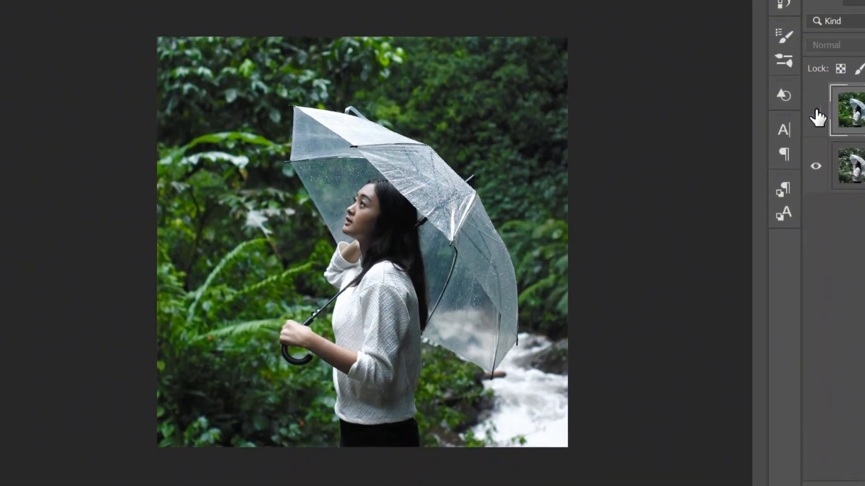
{"action": "left_click", "coordinate": [815, 112]}
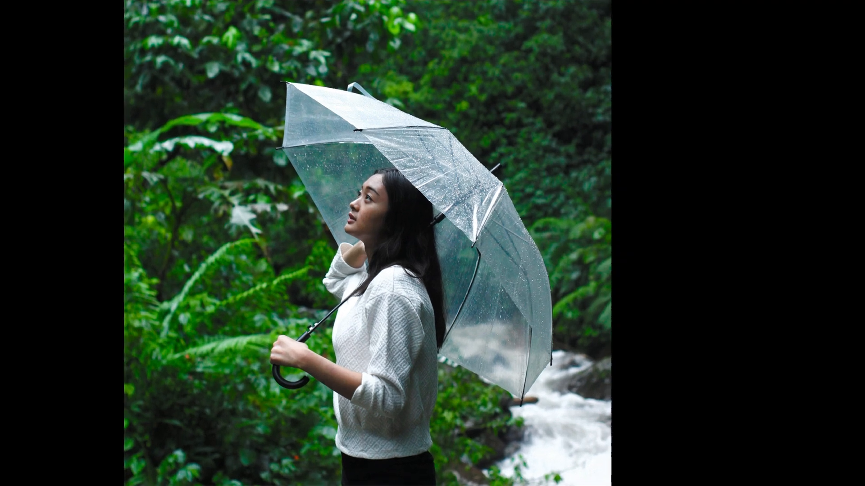